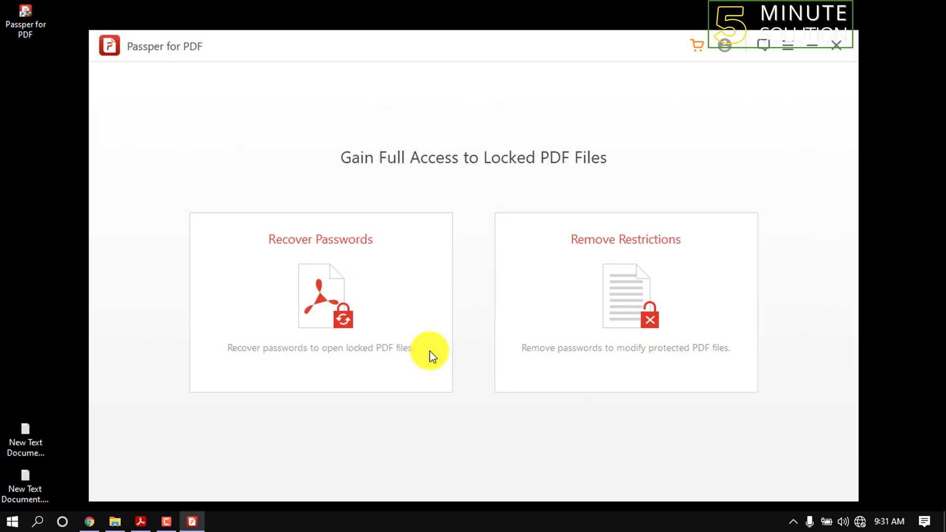
# - Load password-protected.pdf from the Downloads folder into the PDF Restrictions Remover tool
pyautogui.click(598, 284)
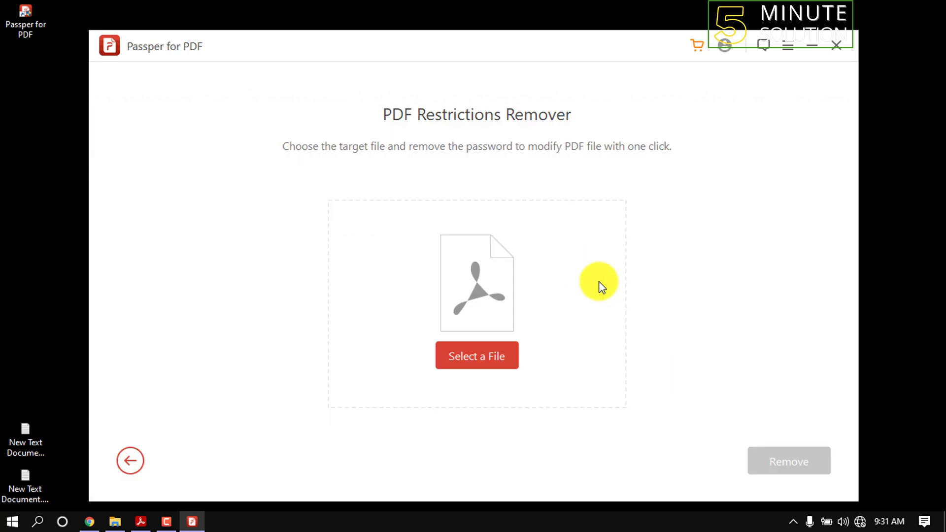
pyautogui.click(456, 360)
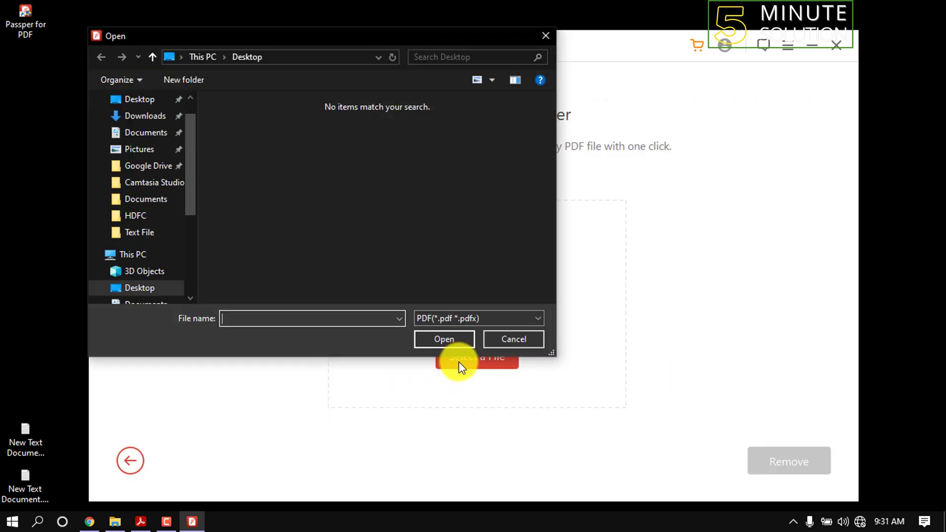
pyautogui.click(141, 116)
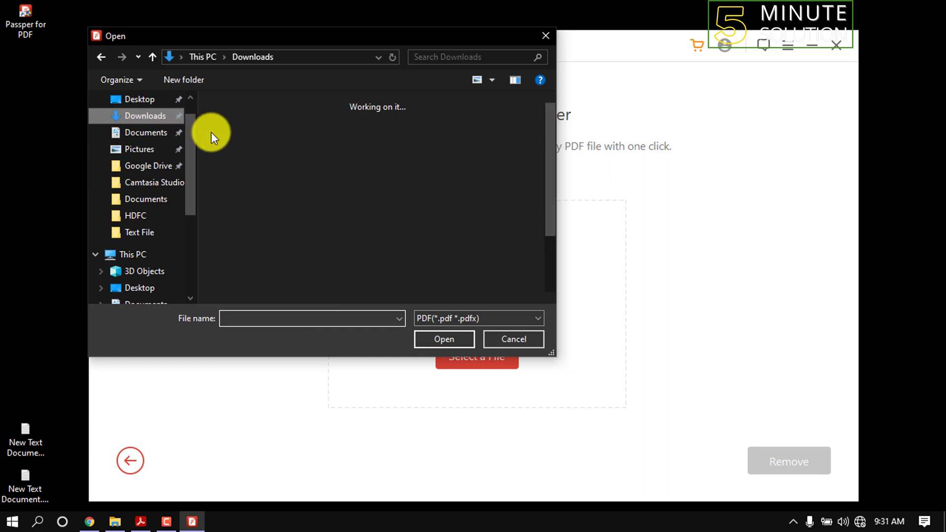
pyautogui.doubleClick(241, 148)
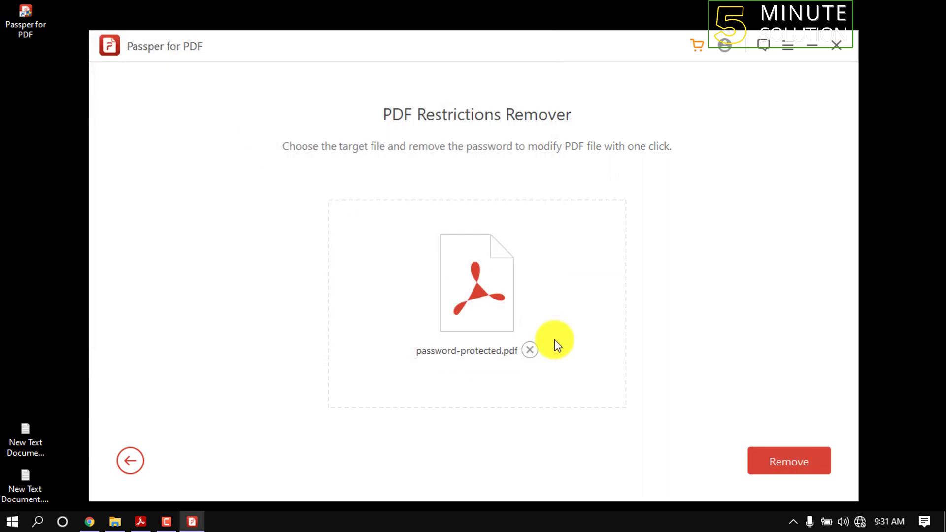
# - Attempt to remove the PDF's restrictions, triggering the free-trial activation prompt
pyautogui.click(774, 461)
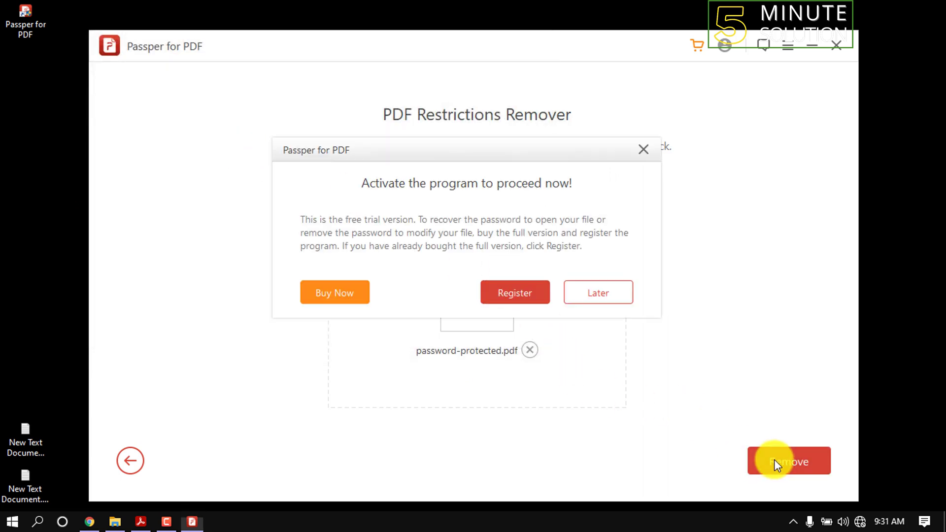